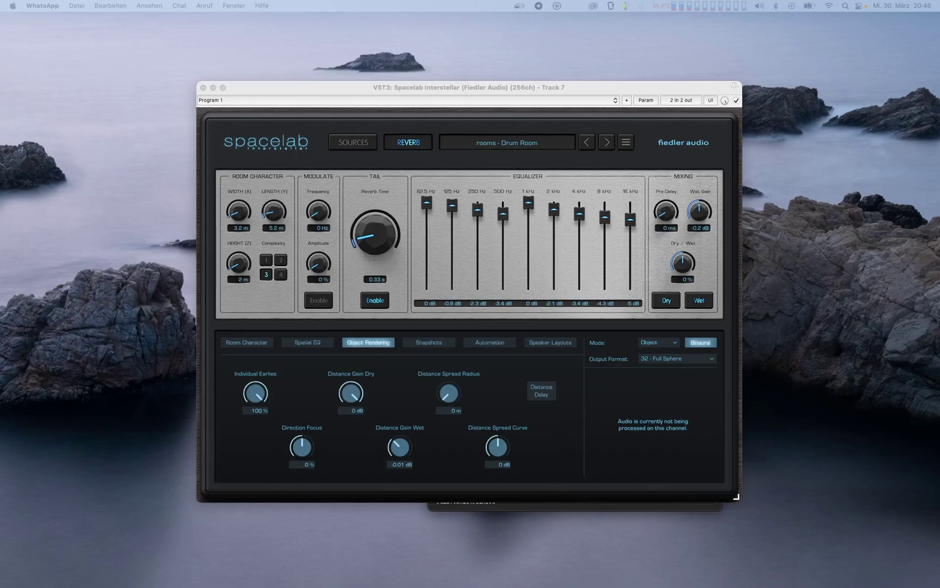
# - Turn off the dry signal and shift the kick front_33 source forward to Y about -0.2 m in the top view
pyautogui.click(667, 301)
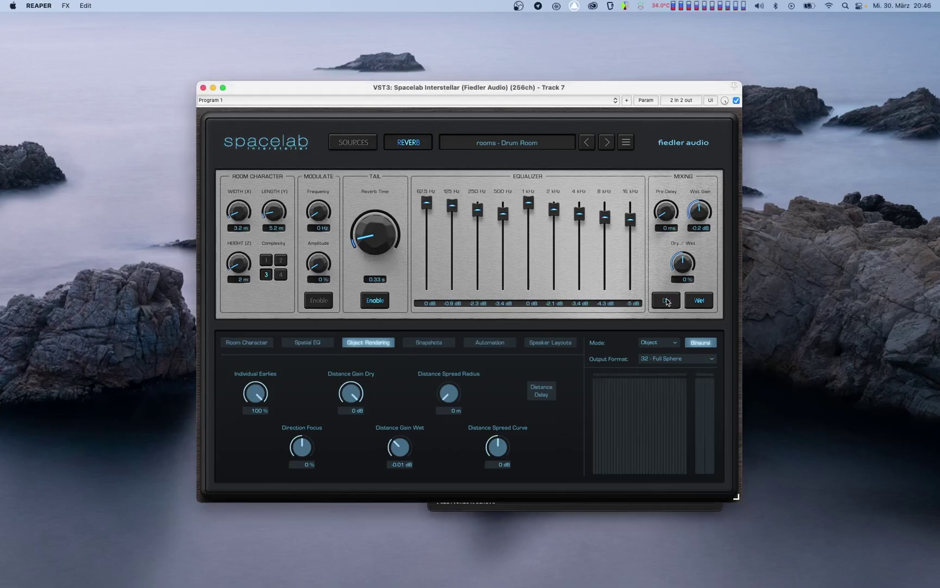
pyautogui.click(354, 142)
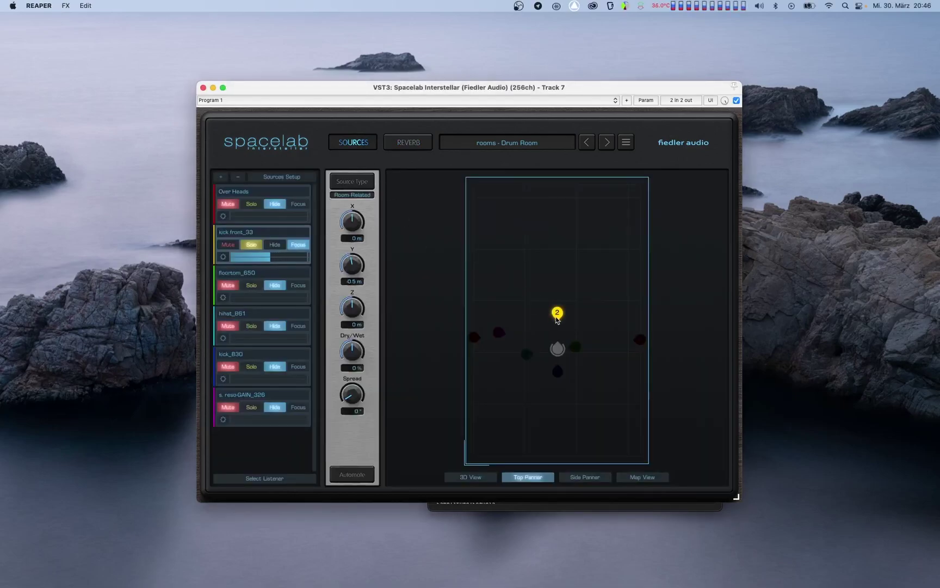
pyautogui.moveTo(559, 313)
pyautogui.mouseDown()
pyautogui.moveTo(602, 327)
pyautogui.moveTo(604, 390)
pyautogui.moveTo(579, 404)
pyautogui.moveTo(518, 402)
pyautogui.moveTo(511, 334)
pyautogui.moveTo(534, 307)
pyautogui.moveTo(557, 302)
pyautogui.mouseUp()
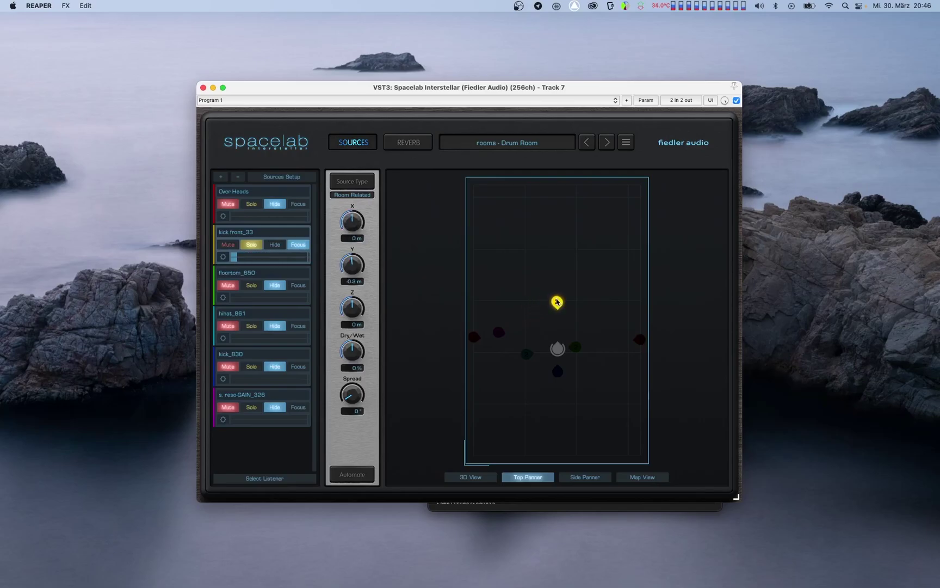
# - Set Individual Earlies to 0 % and reposition the kick front_33 source at Y about -0.4 m
pyautogui.click(409, 143)
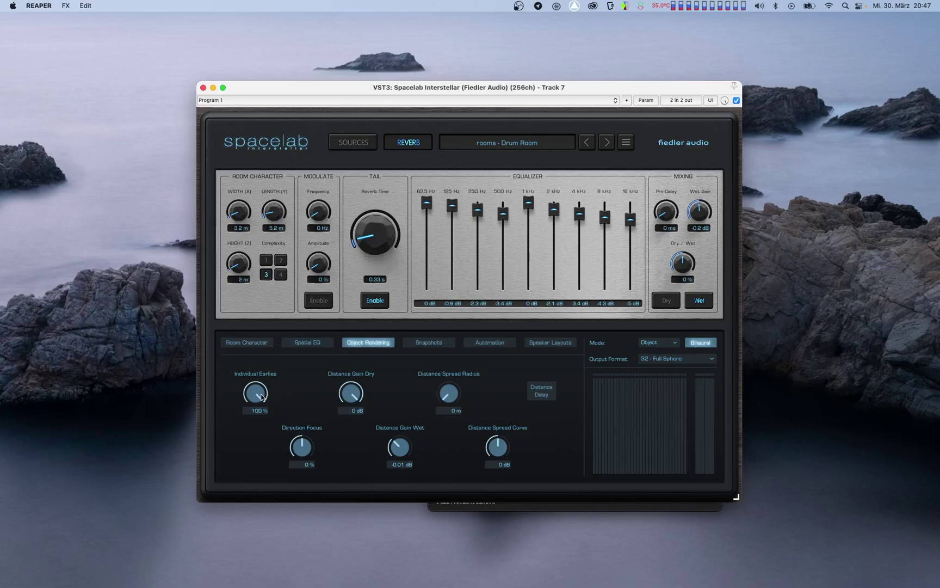
pyautogui.moveTo(262, 397); pyautogui.dragTo(254, 572)
pyautogui.click(354, 145)
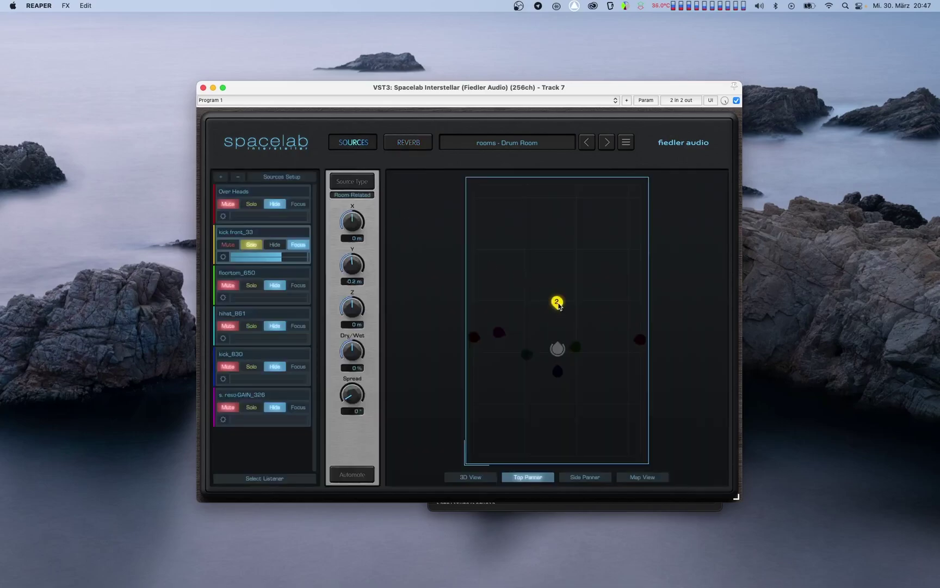
pyautogui.moveTo(558, 303)
pyautogui.mouseDown()
pyautogui.moveTo(603, 329)
pyautogui.moveTo(596, 389)
pyautogui.moveTo(578, 397)
pyautogui.moveTo(548, 394)
pyautogui.moveTo(512, 364)
pyautogui.moveTo(522, 305)
pyautogui.moveTo(539, 300)
pyautogui.moveTo(558, 310)
pyautogui.mouseUp()
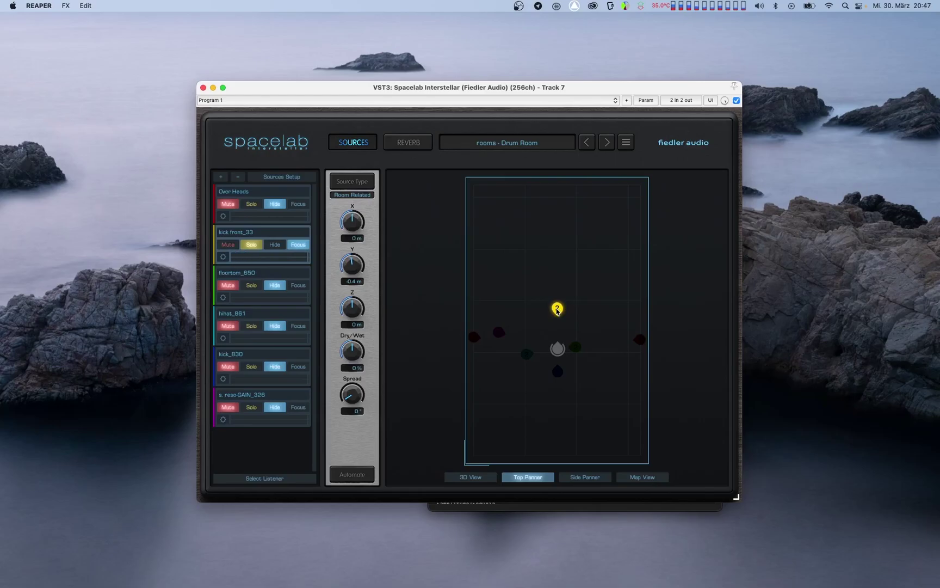
# - Set the object rendering's Direction Focus to 100 % and move the kick front_33 source to Y about -0.3 m
pyautogui.click(418, 146)
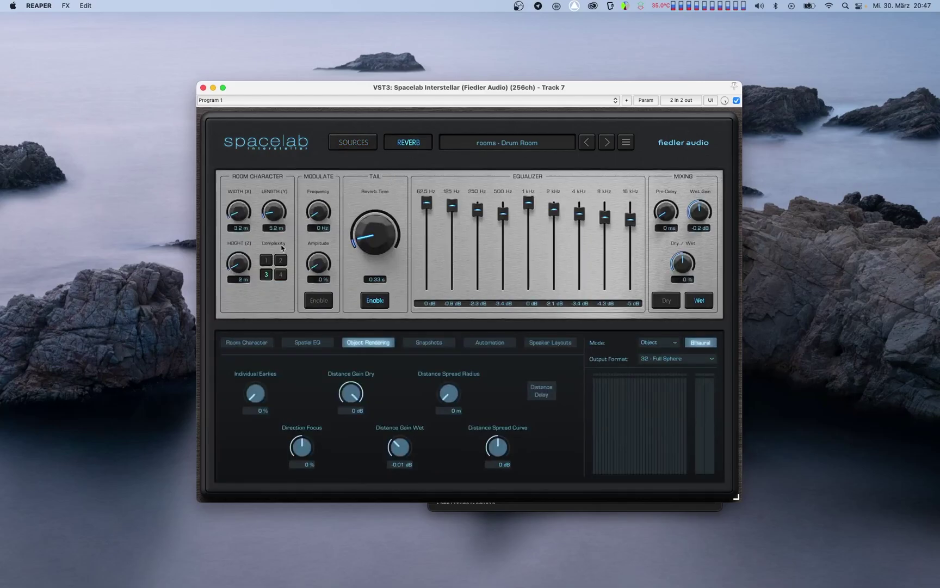
pyautogui.click(255, 342)
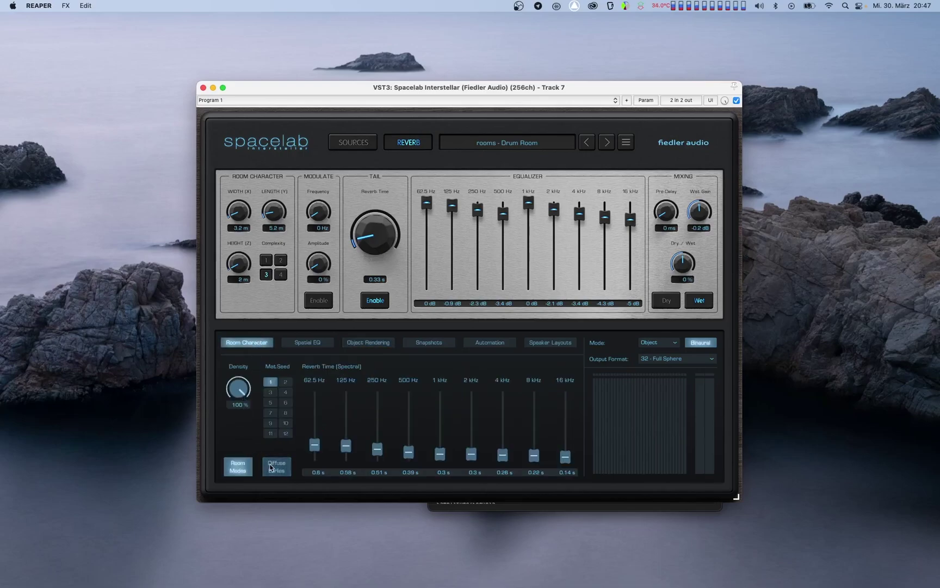
pyautogui.click(355, 342)
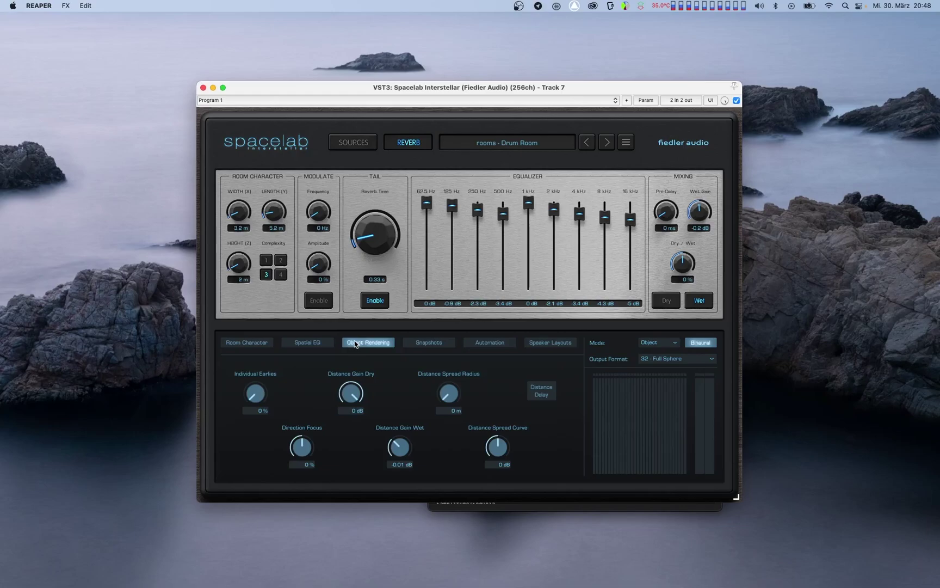
pyautogui.moveTo(300, 451); pyautogui.dragTo(311, 366)
pyautogui.click(341, 145)
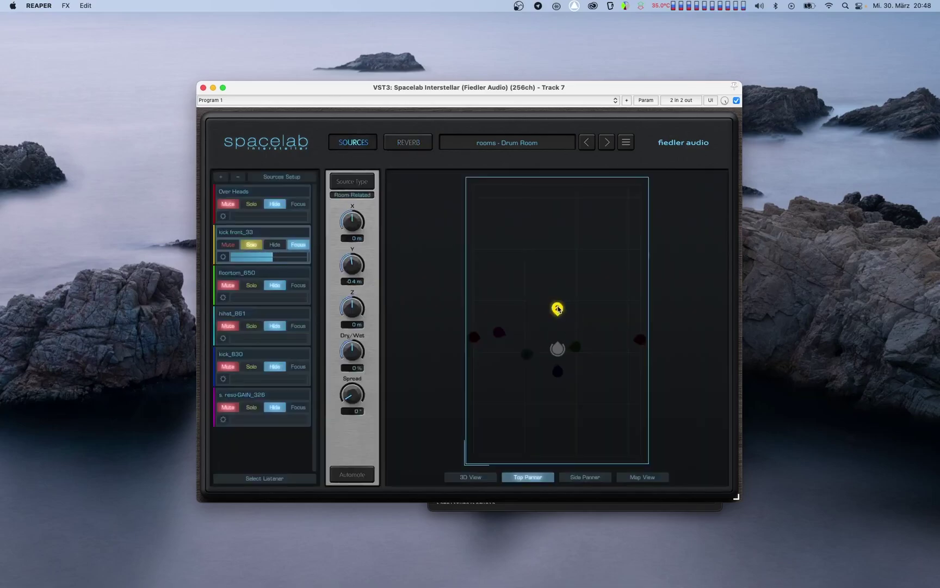
pyautogui.moveTo(559, 310)
pyautogui.mouseDown()
pyautogui.moveTo(594, 319)
pyautogui.moveTo(603, 341)
pyautogui.moveTo(603, 387)
pyautogui.moveTo(581, 415)
pyautogui.moveTo(545, 412)
pyautogui.moveTo(505, 368)
pyautogui.moveTo(518, 320)
pyautogui.moveTo(532, 305)
pyautogui.moveTo(557, 303)
pyautogui.mouseUp()
# - Set Direction Focus to -100 % and move the kick front_33 source, leaving it at Y about -0.3 m
pyautogui.click(420, 146)
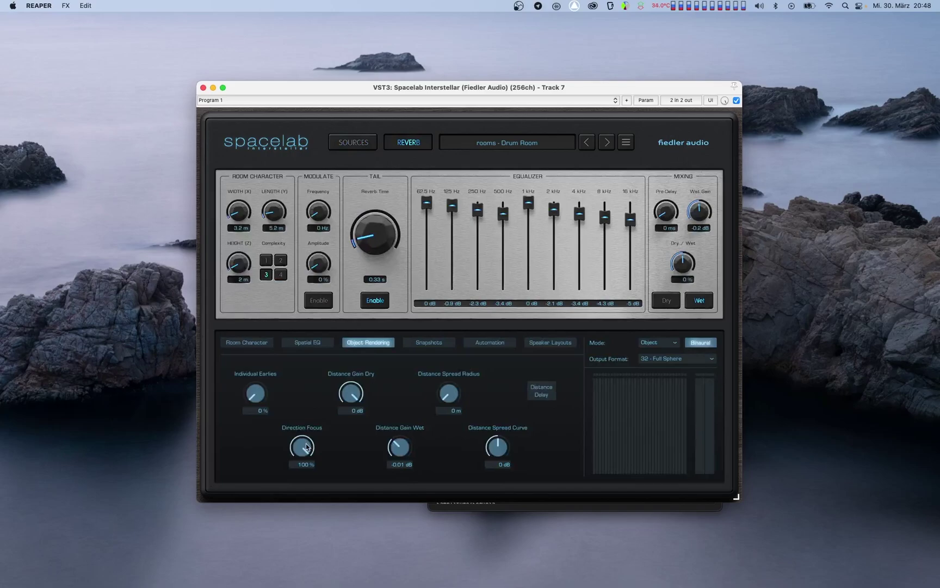
pyautogui.moveTo(306, 447); pyautogui.dragTo(314, 506)
pyautogui.click(343, 140)
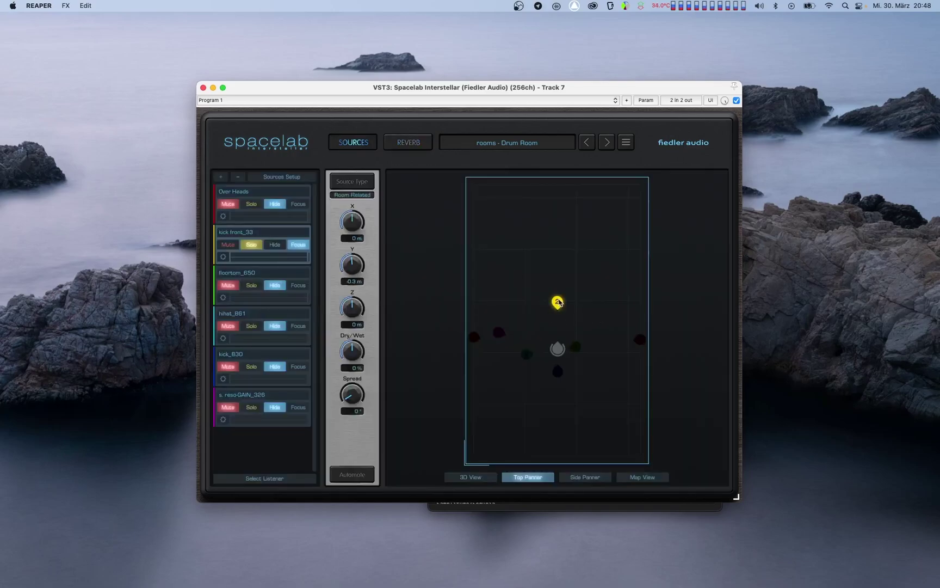
pyautogui.moveTo(559, 302)
pyautogui.mouseDown()
pyautogui.moveTo(606, 327)
pyautogui.moveTo(607, 359)
pyautogui.moveTo(606, 377)
pyautogui.moveTo(556, 411)
pyautogui.moveTo(521, 396)
pyautogui.moveTo(497, 362)
pyautogui.moveTo(500, 344)
pyautogui.moveTo(531, 313)
pyautogui.moveTo(559, 305)
pyautogui.mouseUp()
# - Turn the dry signal back on and move the kick front_33 source beside the listener, to X about 0.8 m and Y about -1.2 m
pyautogui.click(420, 146)
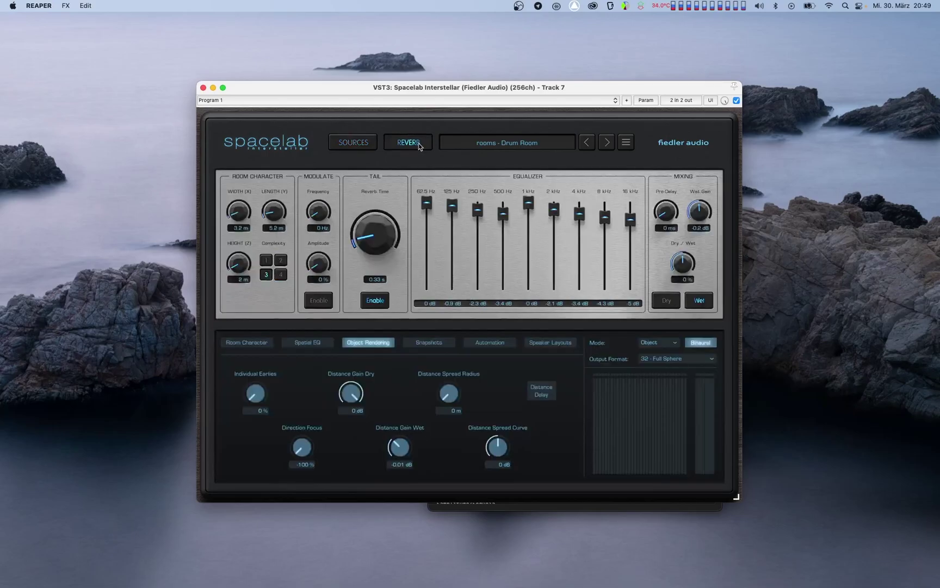
pyautogui.click(665, 305)
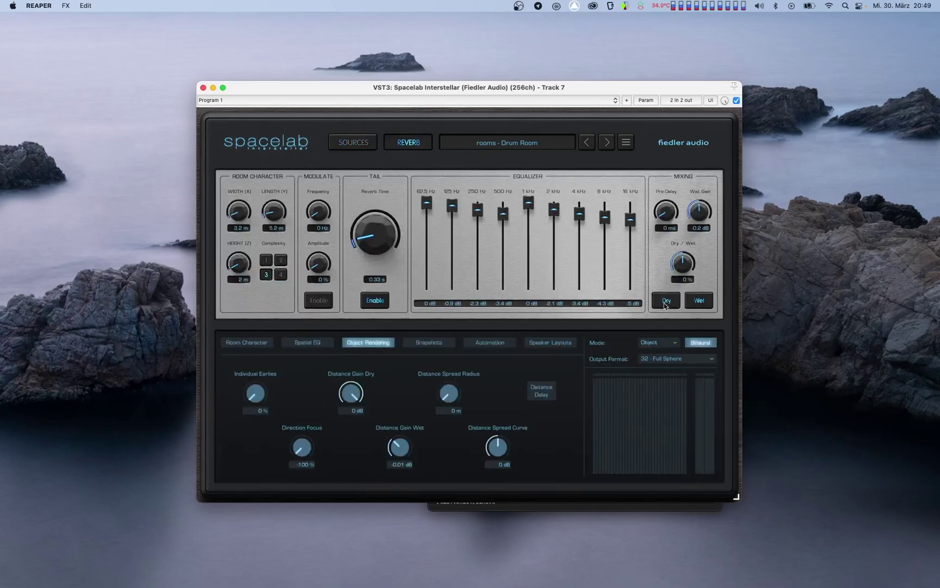
pyautogui.click(363, 146)
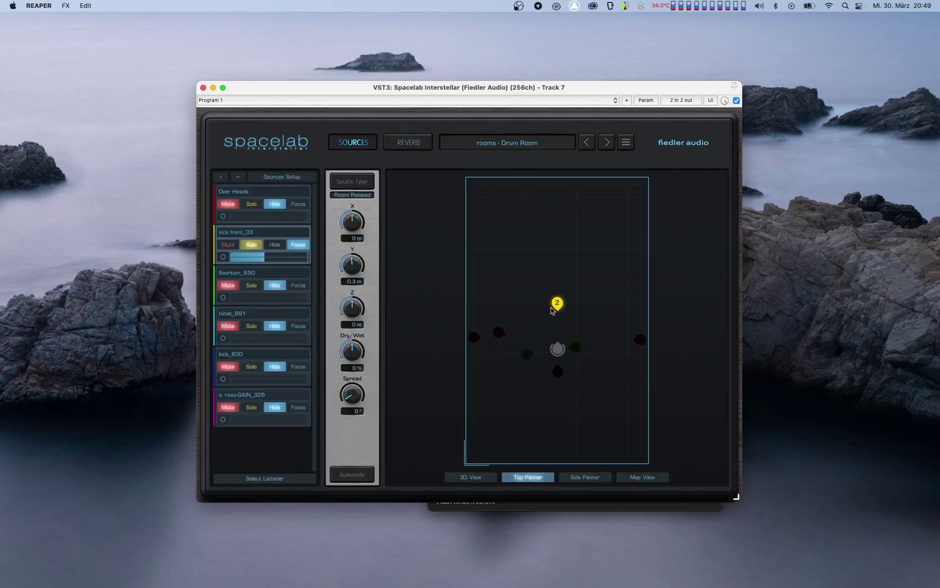
pyautogui.moveTo(557, 303); pyautogui.dragTo(607, 354)
# - Raise the Wet Gain to 5.5 dB and return the kick front_33 source to front centre, at Y about -0.3 m
pyautogui.click(412, 148)
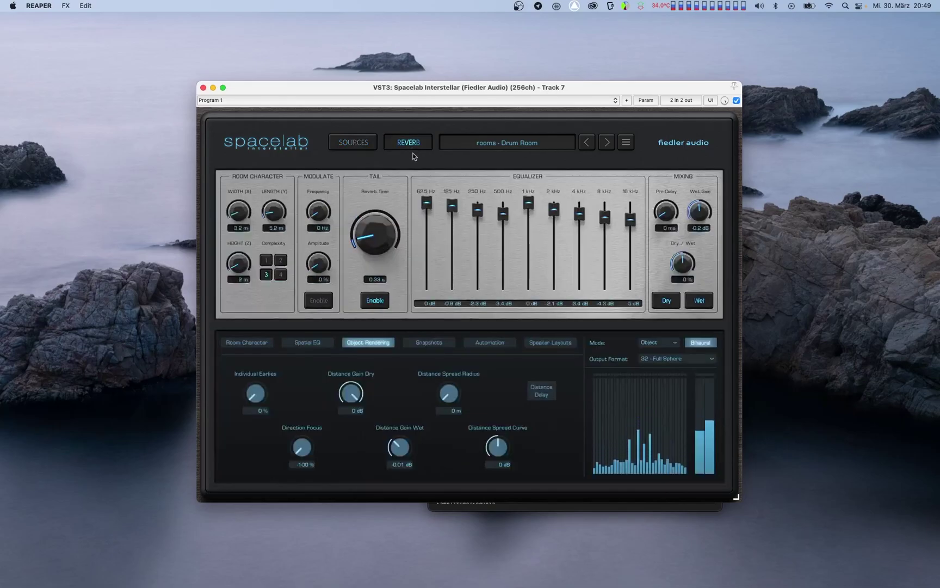
pyautogui.moveTo(694, 208); pyautogui.dragTo(689, 181)
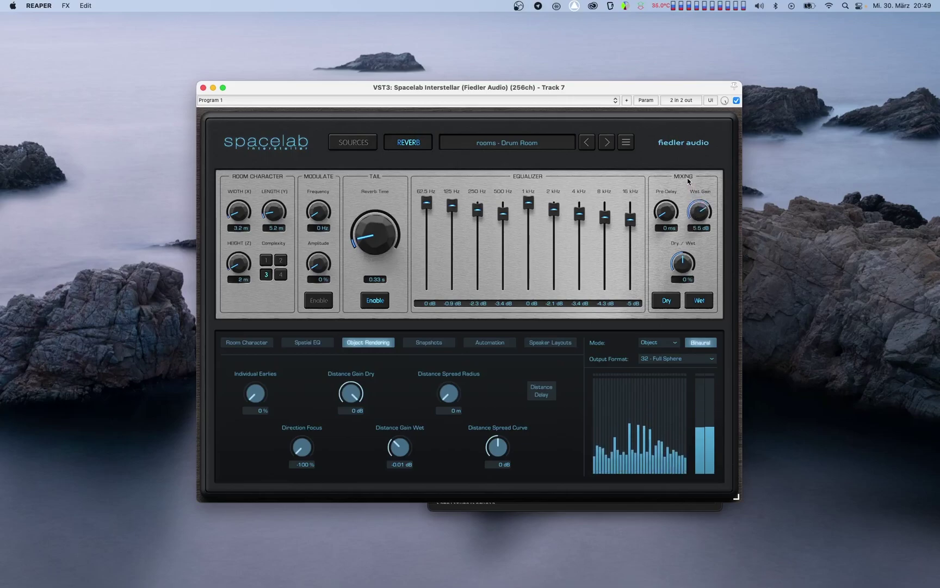
pyautogui.click(343, 142)
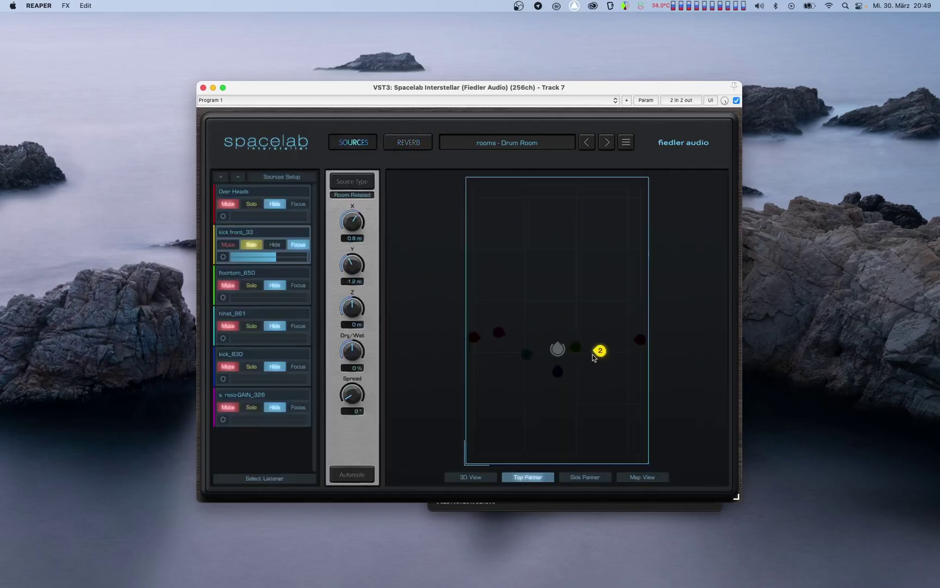
pyautogui.moveTo(601, 352); pyautogui.dragTo(555, 301)
# - Set Direction Focus to 100 % and move the kick front_33 source around the listener's side and back to front centre
pyautogui.click(403, 146)
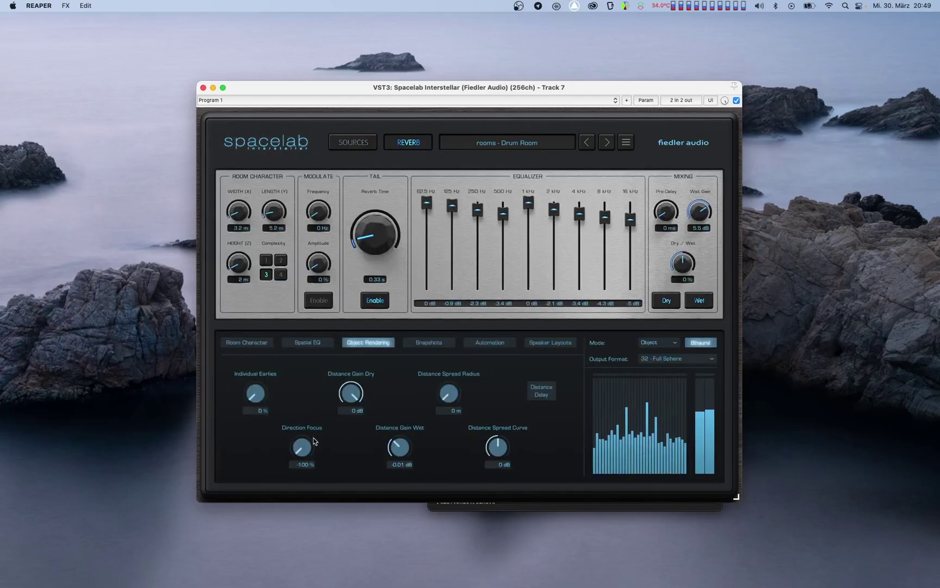
pyautogui.moveTo(306, 452); pyautogui.dragTo(307, 348)
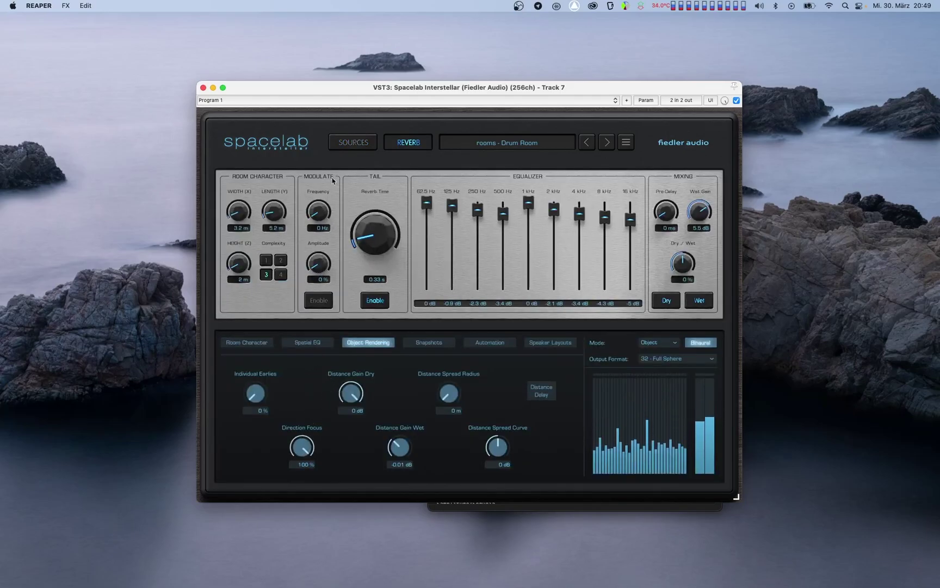
pyautogui.click(346, 136)
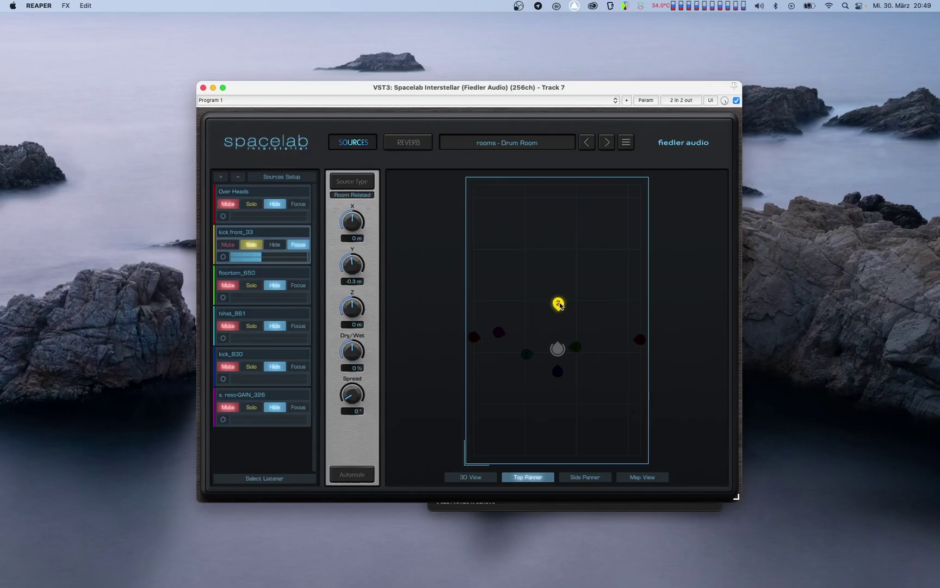
pyautogui.moveTo(560, 306); pyautogui.dragTo(610, 355)
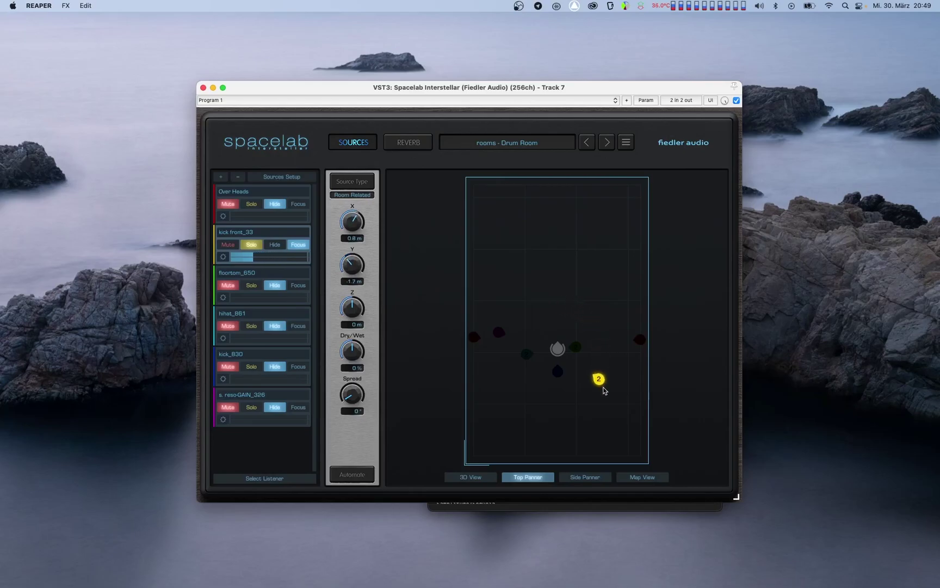
pyautogui.moveTo(604, 390); pyautogui.dragTo(557, 303)
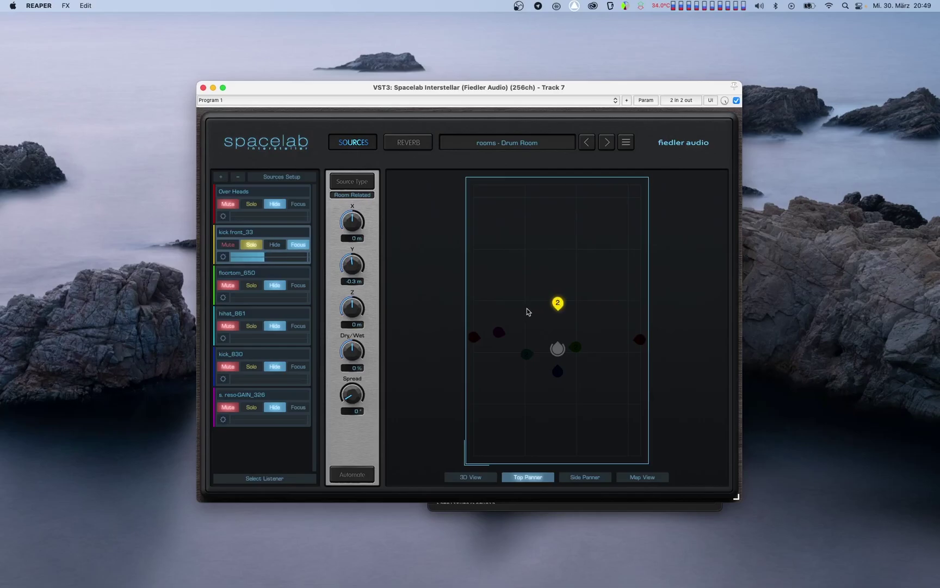
# - Load the factory preset "halls - Large Nice" and reset Direction Focus to 0 %
pyautogui.click(405, 142)
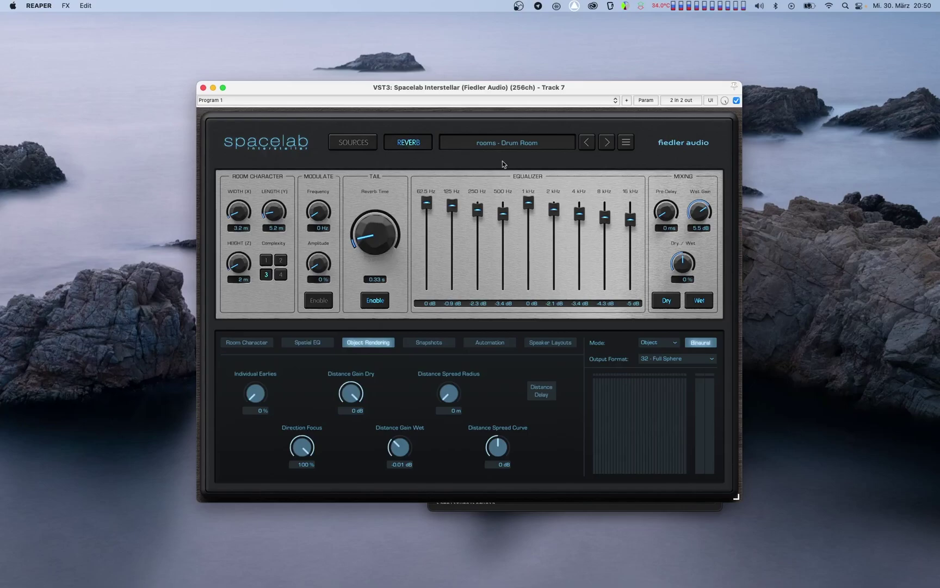
pyautogui.click(548, 148)
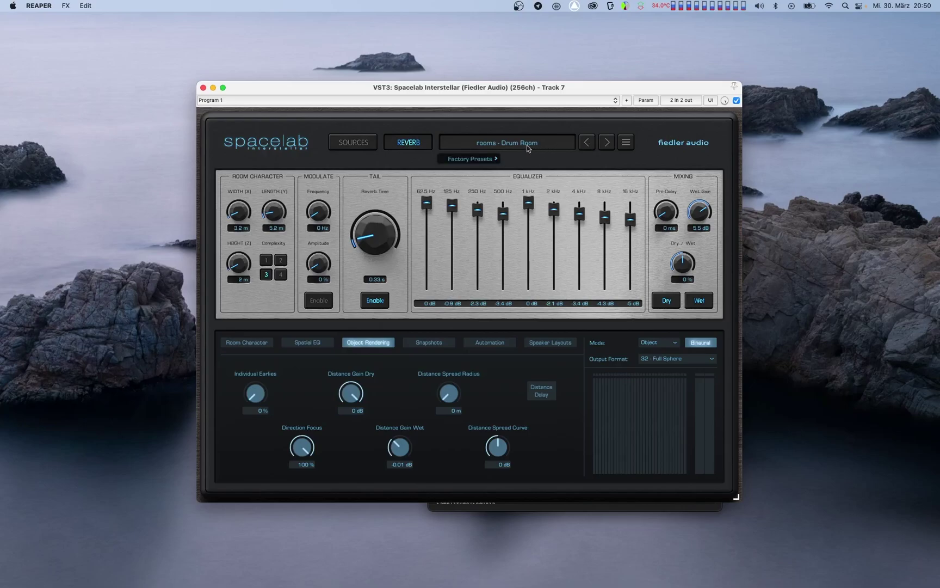
pyautogui.moveTo(491, 161)
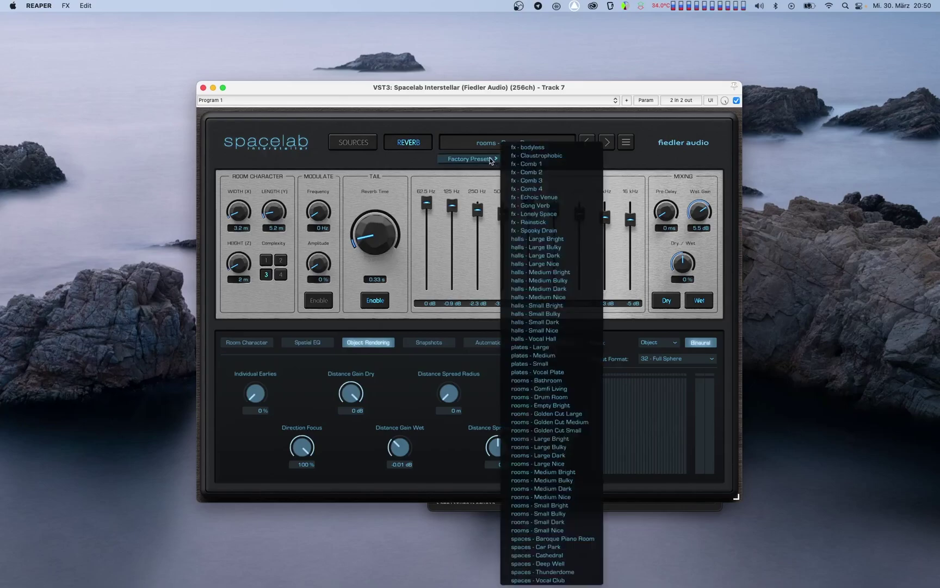
pyautogui.click(552, 264)
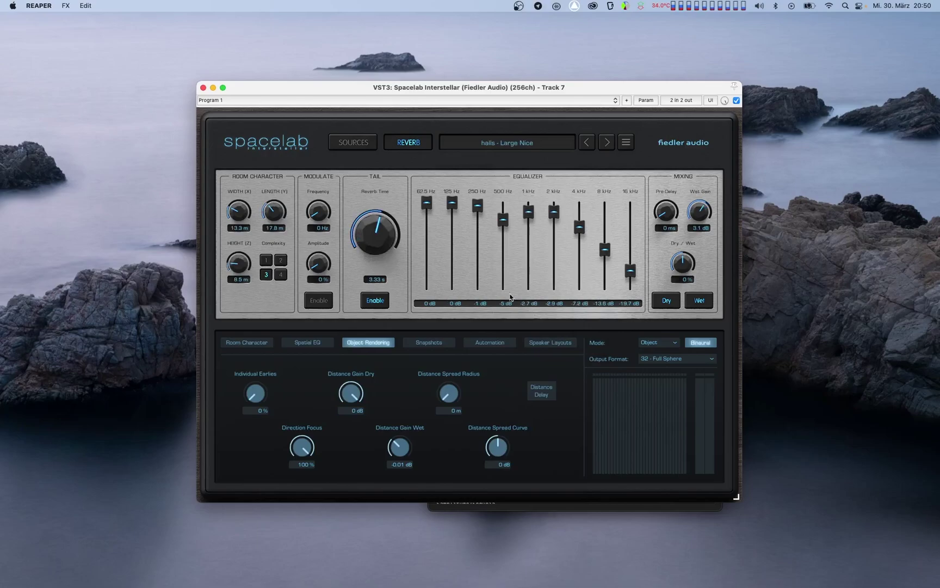
pyautogui.doubleClick(310, 450)
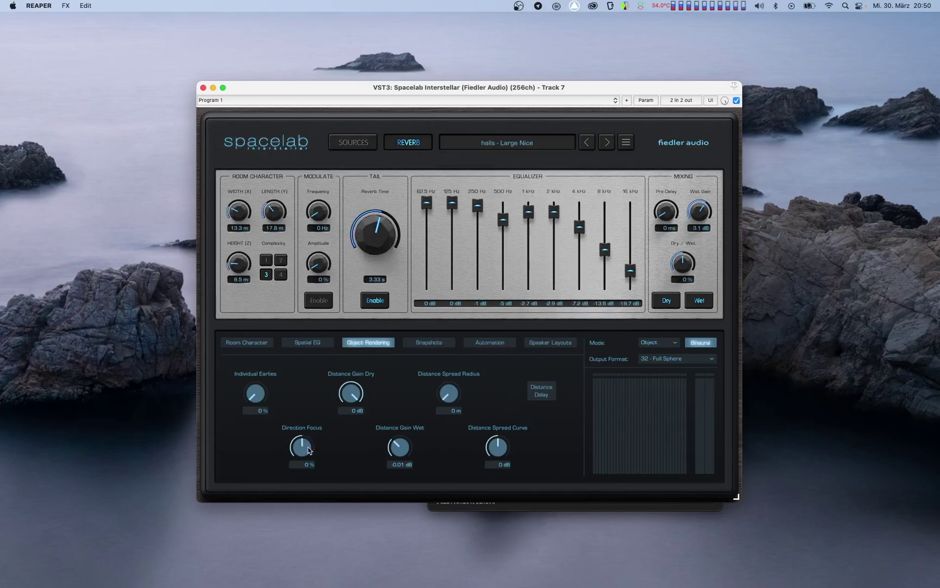
# - Set Distance Gain Dry to -6 dB and move the kick front_33 source away from the listener to Y about 1 m
pyautogui.doubleClick(344, 403)
pyautogui.click(346, 144)
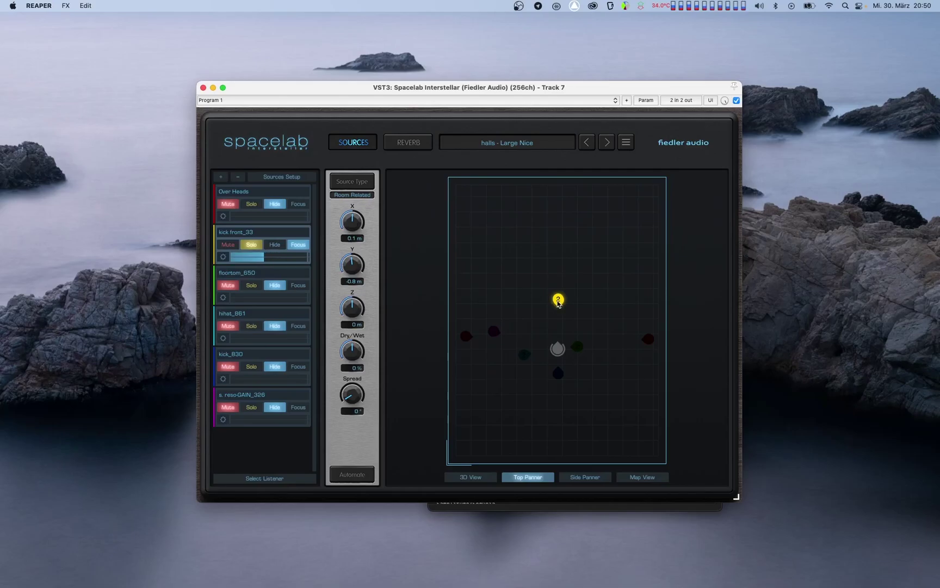
pyautogui.moveTo(559, 303); pyautogui.dragTo(557, 275)
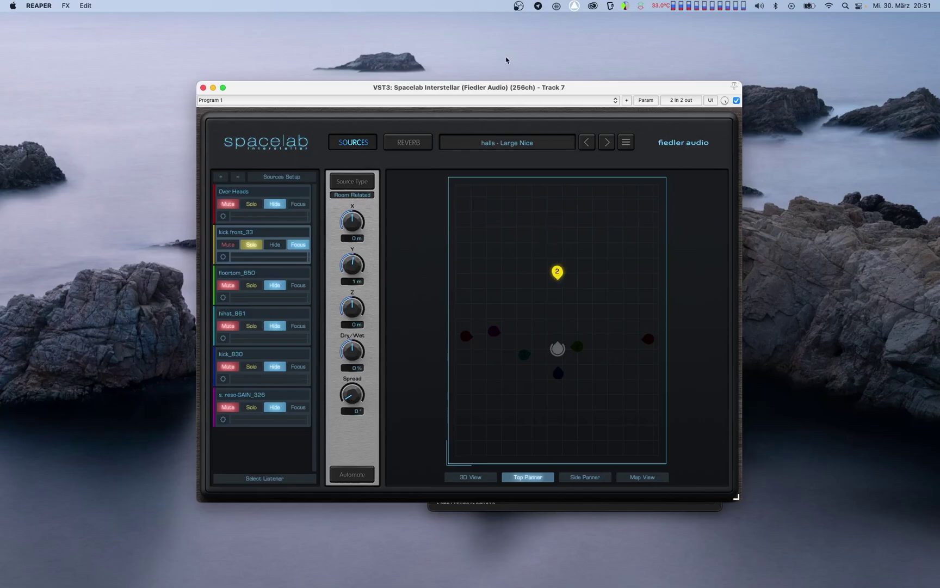
# - Set Distance Gain Dry to 0 dB and Distance Gain Wet to -3 dB
pyautogui.click(415, 144)
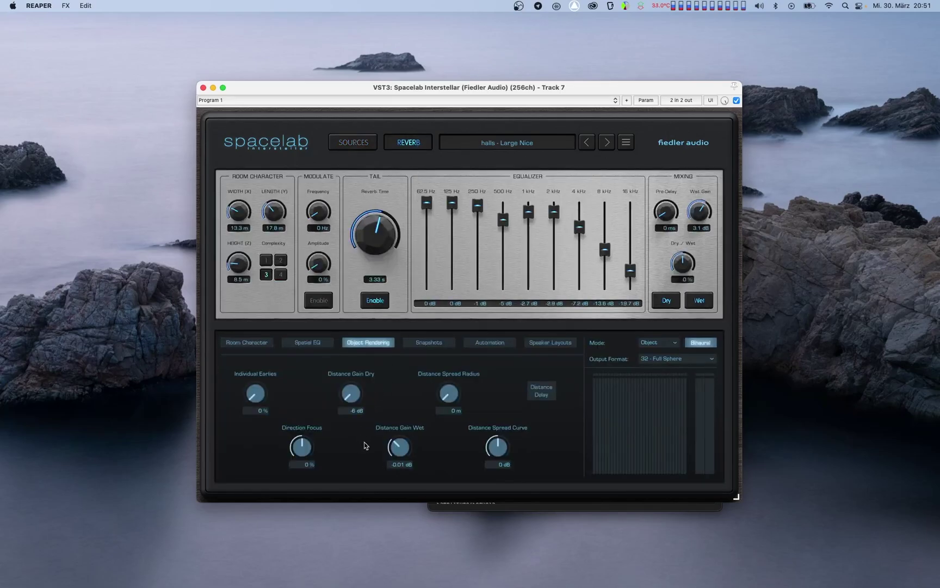
pyautogui.doubleClick(357, 396)
pyautogui.moveTo(402, 451); pyautogui.dragTo(400, 503)
# - Move the kick front_33 source close in front of the listener, at Y about -2.8 m
pyautogui.click(362, 146)
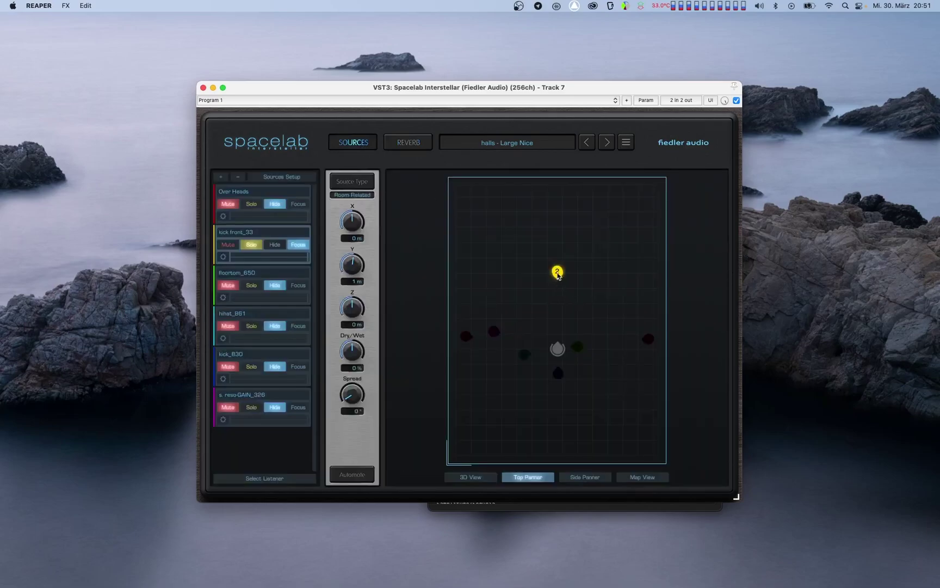
pyautogui.moveTo(557, 274); pyautogui.dragTo(558, 336)
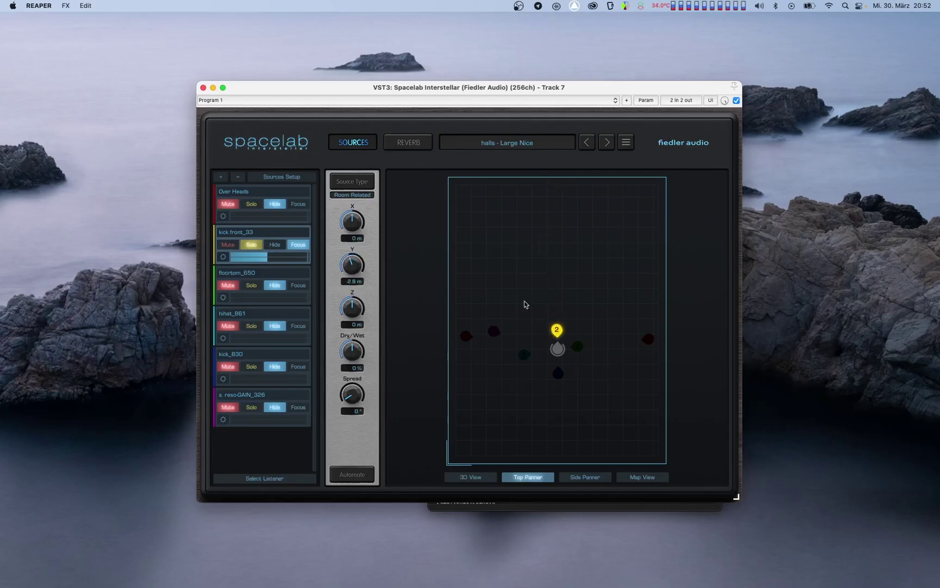
# - Set Distance Gain Wet to 6 dB and move the kick front_33 source away to Y about 0.8 m and back to about -2.8 m
pyautogui.click(409, 143)
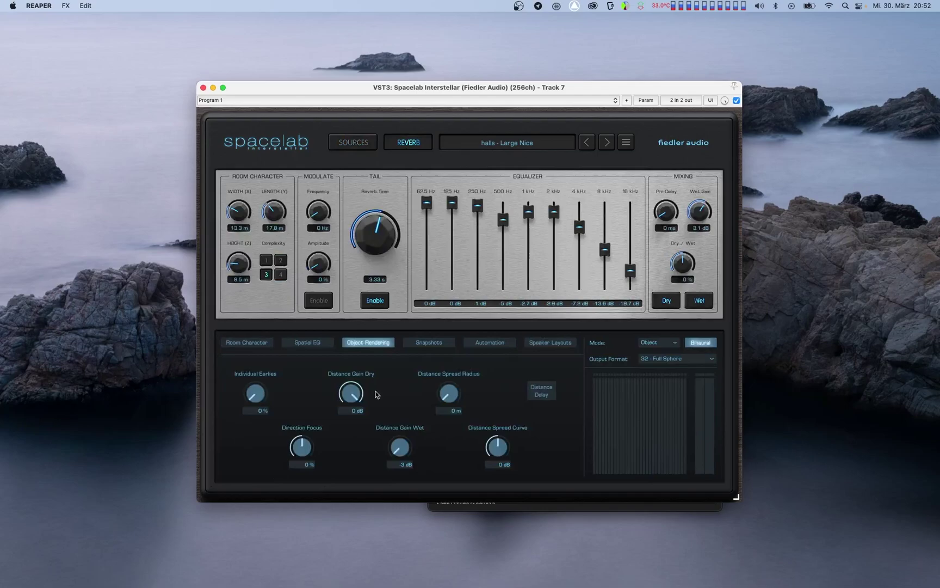
pyautogui.moveTo(400, 444); pyautogui.dragTo(415, 270)
pyautogui.click(373, 143)
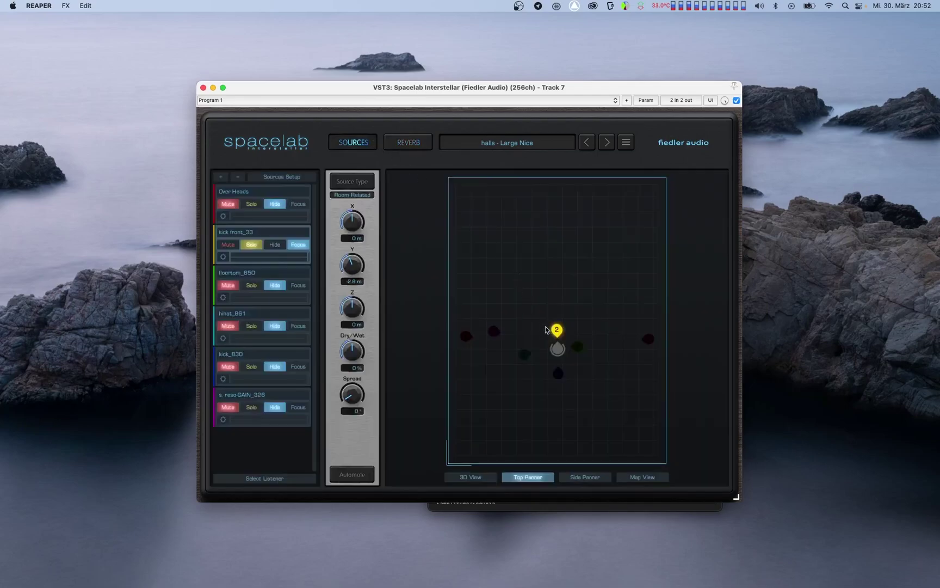
pyautogui.moveTo(558, 331); pyautogui.dragTo(559, 275)
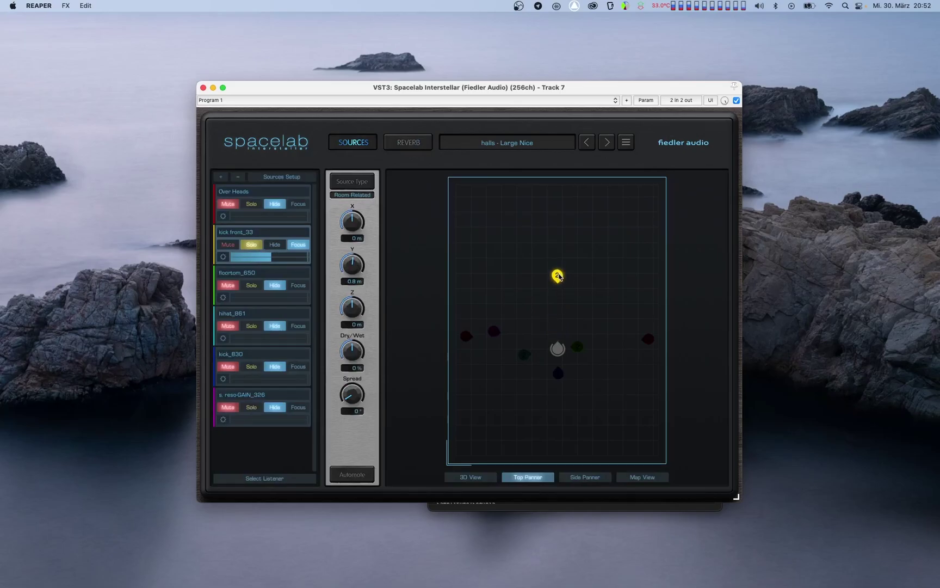
pyautogui.moveTo(558, 277); pyautogui.dragTo(560, 329)
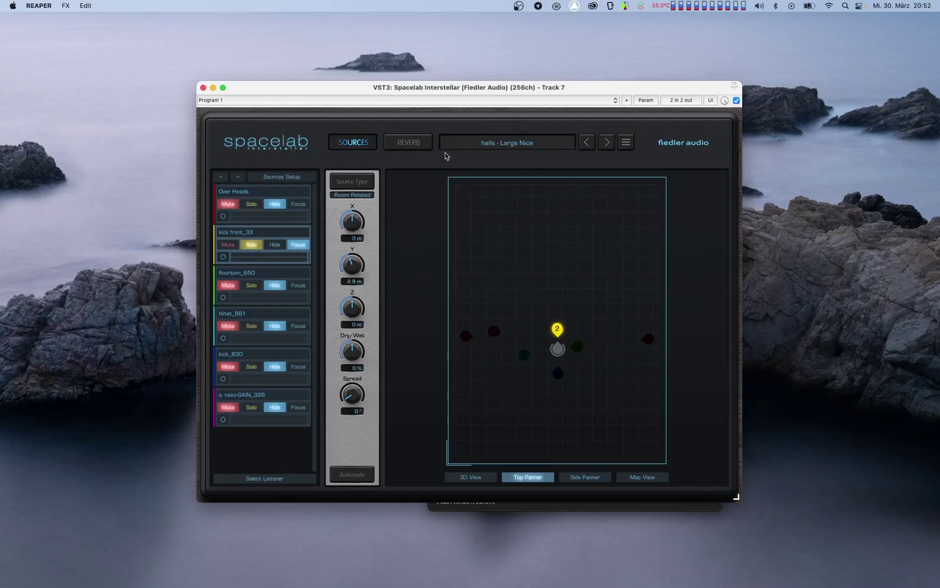
# - Reset Distance Gain Wet to 0 dB and set Distance Spread Radius to 2 m
pyautogui.click(412, 145)
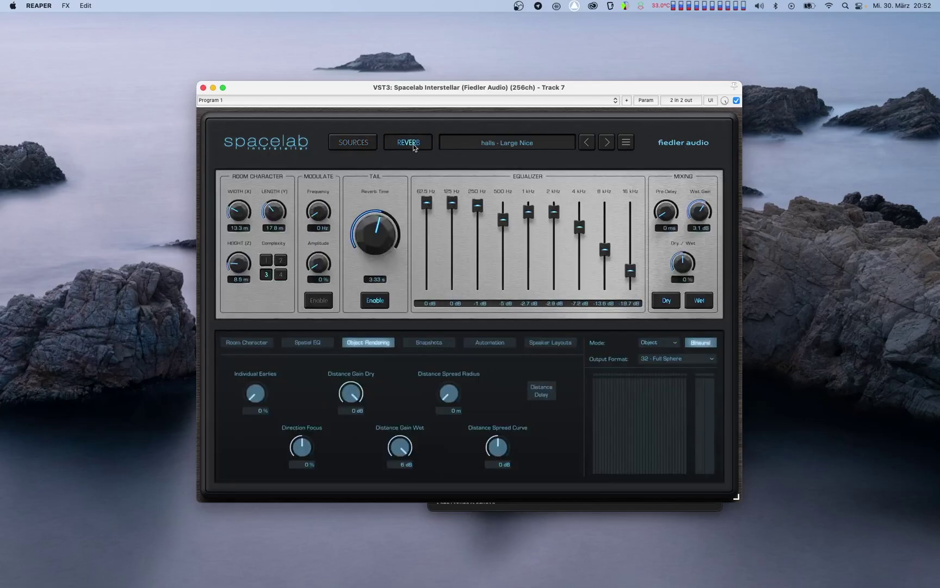
pyautogui.doubleClick(399, 449)
pyautogui.moveTo(451, 399); pyautogui.dragTo(451, 363)
pyautogui.click(349, 143)
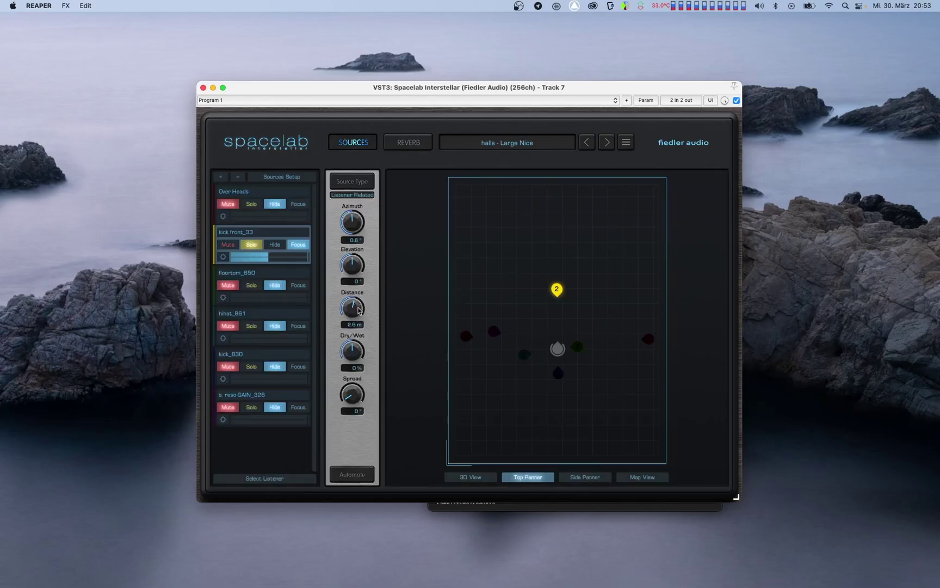
# - Sweep the kick front_33 source's Distance from about 3.4 m in front through the listener to about -6.7 m behind, and back to about 2.2 m
pyautogui.scroll(4, 358, 309)
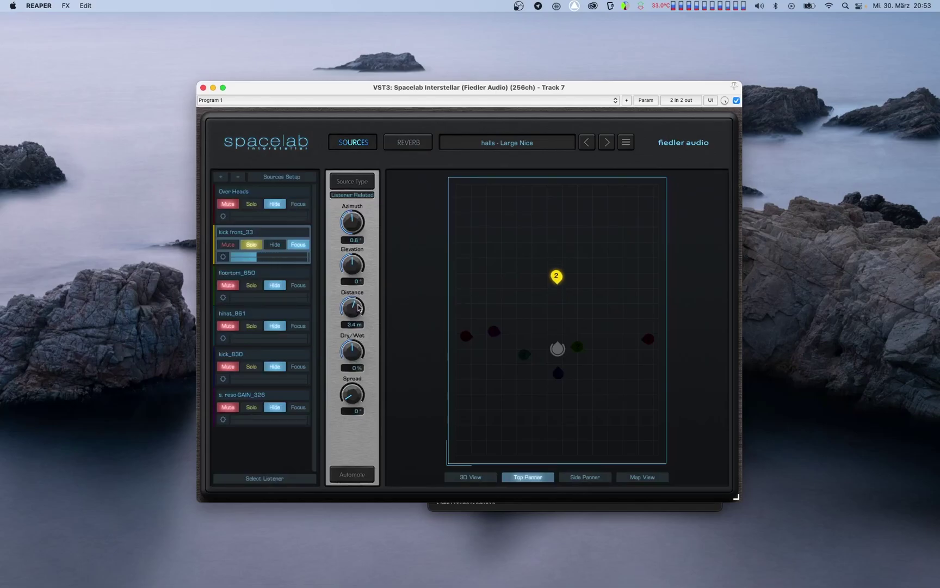
pyautogui.scroll(-10, 359, 311)
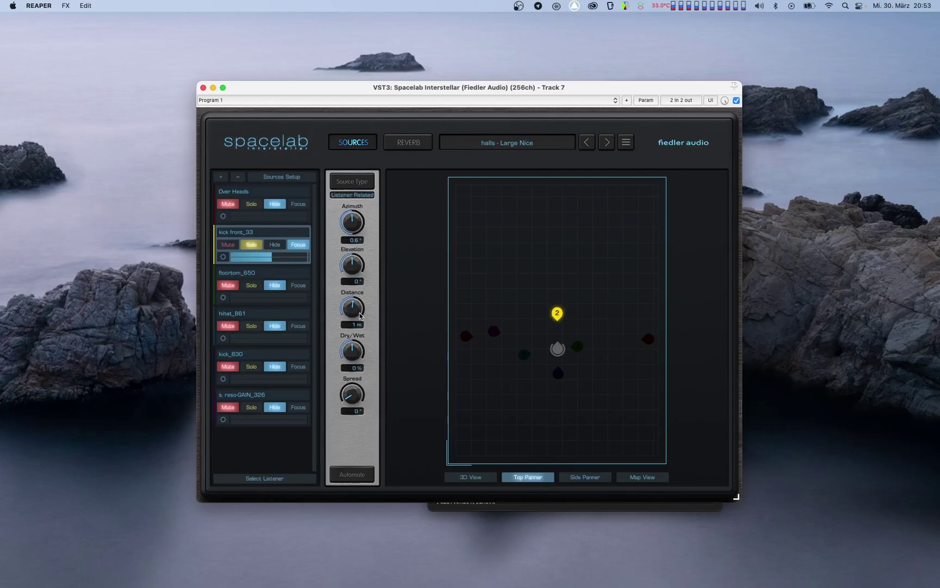
pyautogui.scroll(-3, 359, 317)
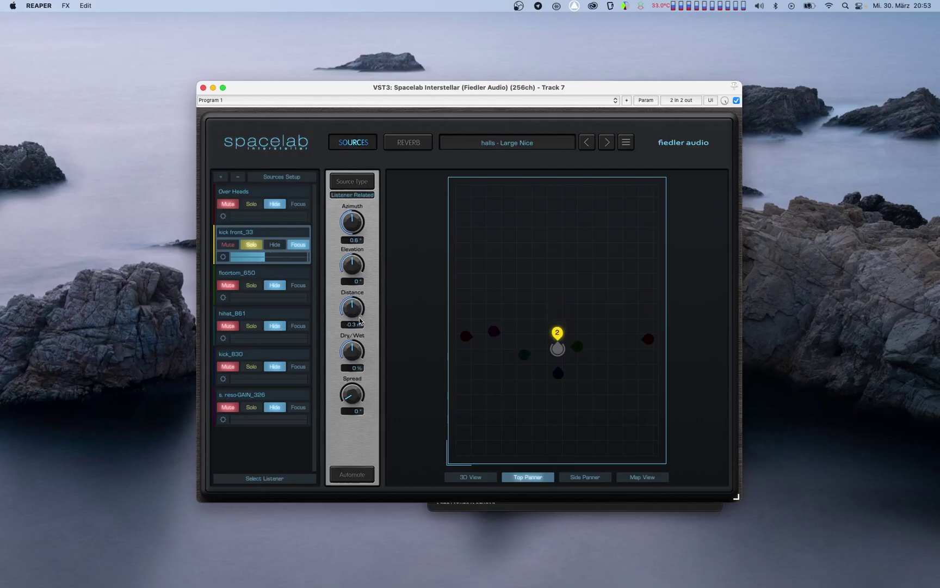
pyautogui.scroll(-10, 359, 321)
pyautogui.scroll(-10, 359, 325)
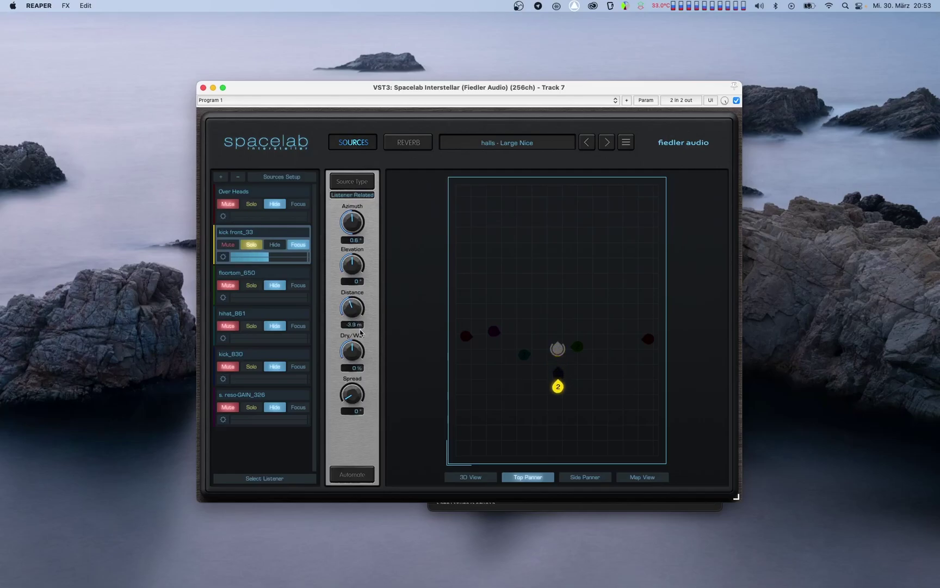
pyautogui.scroll(-10, 360, 333)
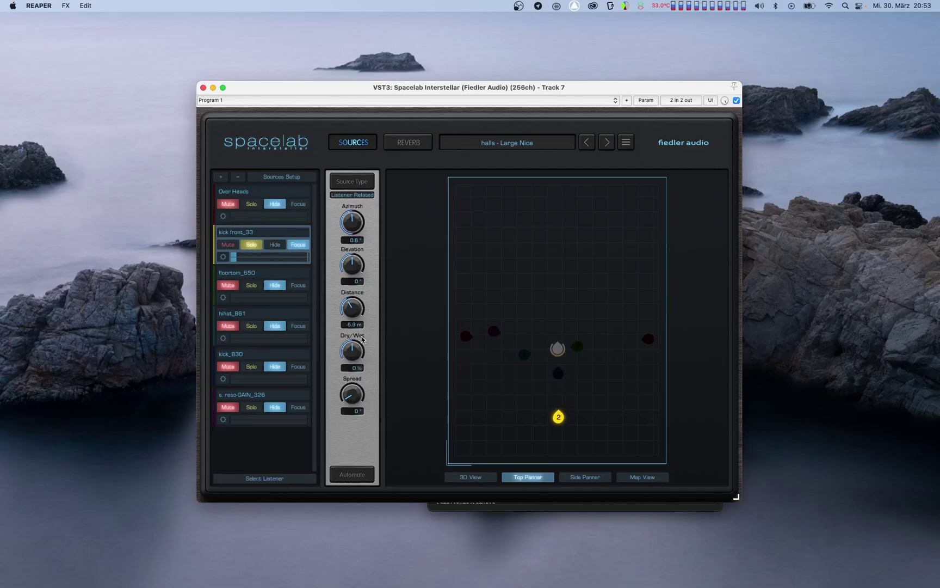
pyautogui.scroll(-4, 362, 339)
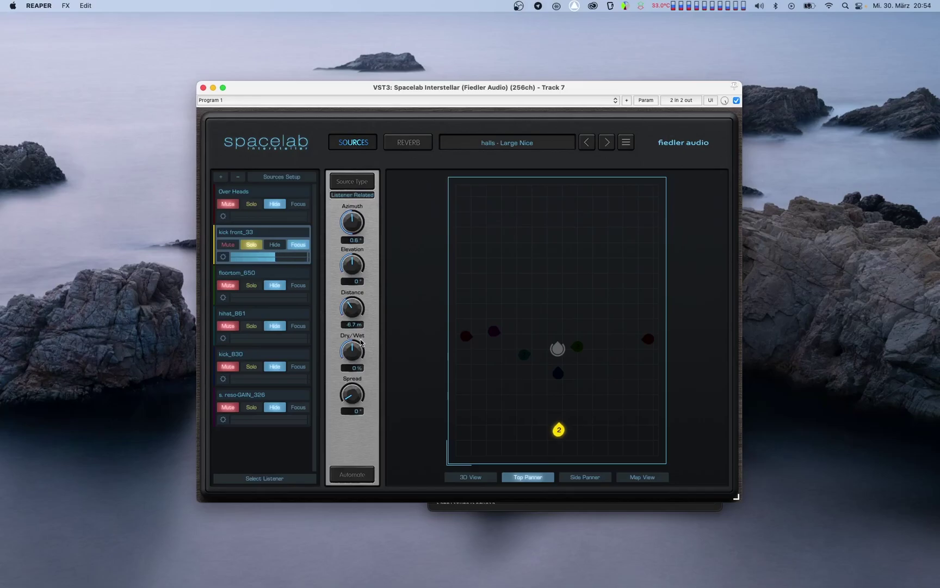
pyautogui.scroll(12, 361, 343)
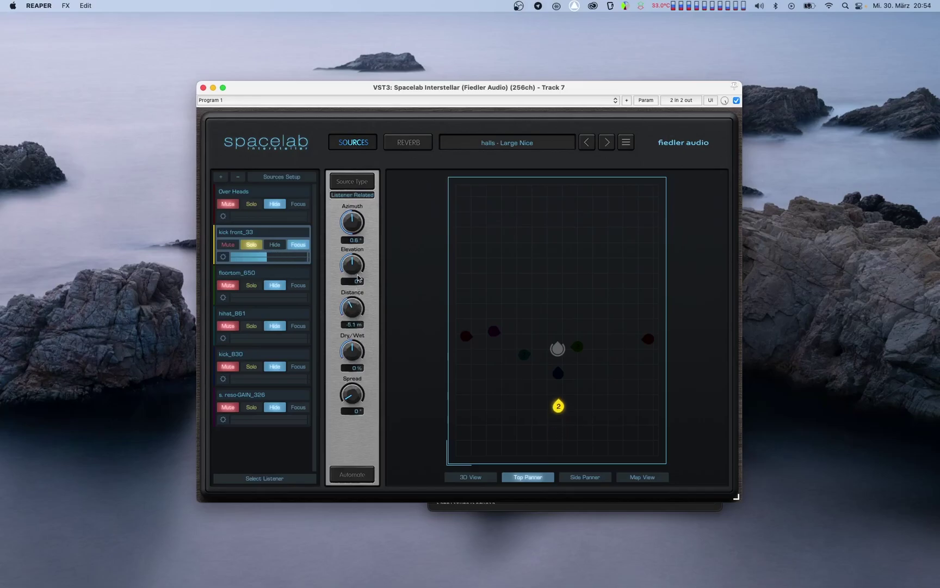
pyautogui.moveTo(362, 244)
pyautogui.mouseDown()
pyautogui.moveTo(373, 152)
pyautogui.moveTo(408, 15)
pyautogui.moveTo(378, 131)
pyautogui.moveTo(361, 290)
pyautogui.moveTo(368, 122)
pyautogui.moveTo(391, 4)
pyautogui.mouseUp()
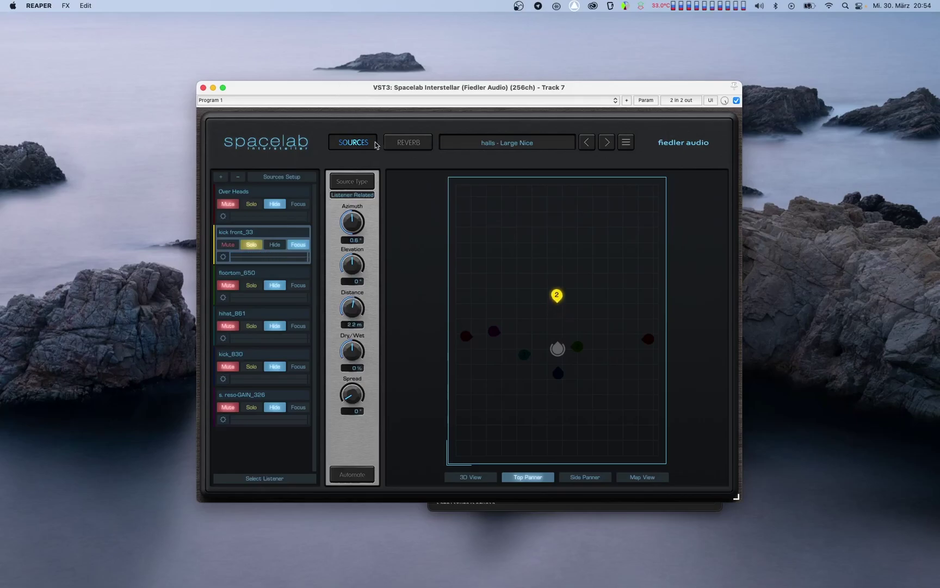
# - Lower the Distance Spread Curve and vary the kick front_33 source's Distance around the listener, ending at about -0.2 m
pyautogui.click(401, 145)
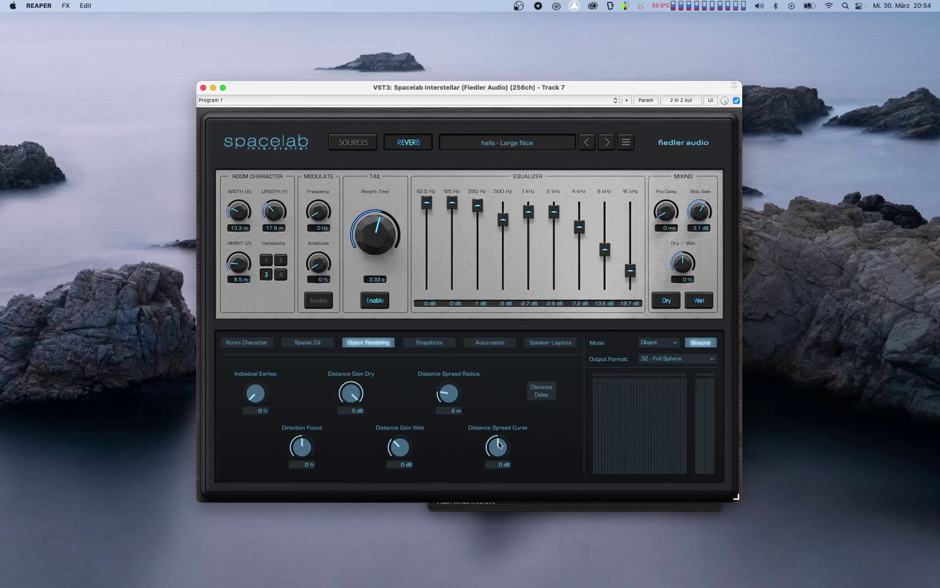
pyautogui.moveTo(498, 444); pyautogui.dragTo(490, 527)
pyautogui.click(369, 143)
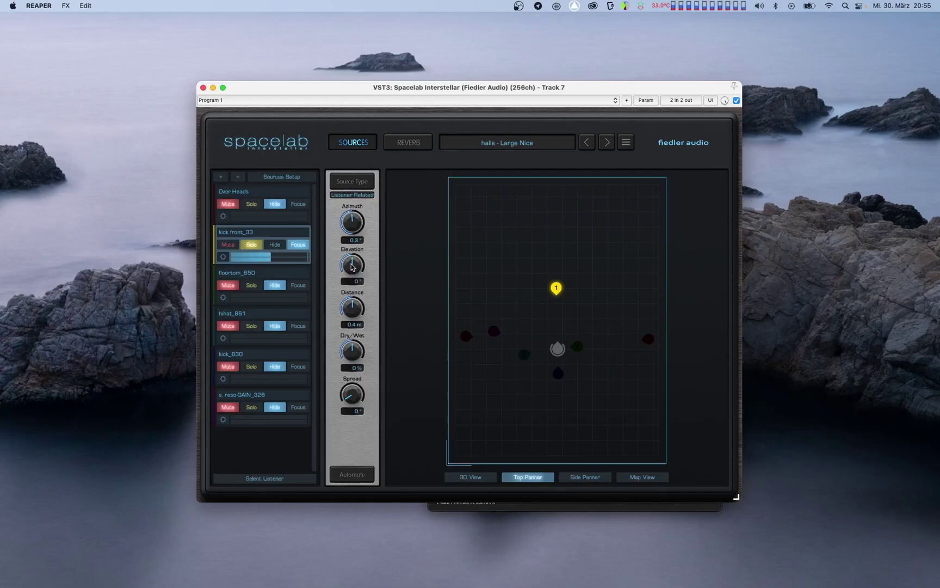
pyautogui.moveTo(353, 303); pyautogui.dragTo(358, 325)
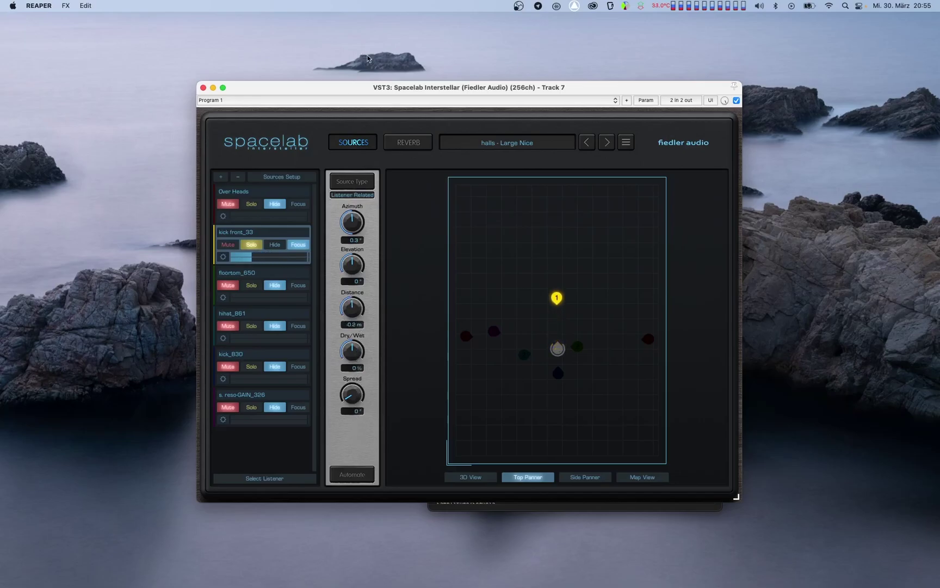
# - Raise the Distance Spread Curve to 3 dB and vary the kick front_33 source's Distance from the listener
pyautogui.click(394, 141)
pyautogui.moveTo(488, 459); pyautogui.dragTo(487, 224)
pyautogui.click(358, 142)
pyautogui.moveTo(353, 307)
pyautogui.mouseDown()
pyautogui.moveTo(356, 431)
pyautogui.moveTo(339, 557)
pyautogui.moveTo(336, 371)
pyautogui.moveTo(322, 516)
pyautogui.moveTo(322, 534)
pyautogui.moveTo(342, 314)
pyautogui.mouseUp()
# - Enable Distance Delay in the object rendering settings and return to the sources view
pyautogui.click(390, 145)
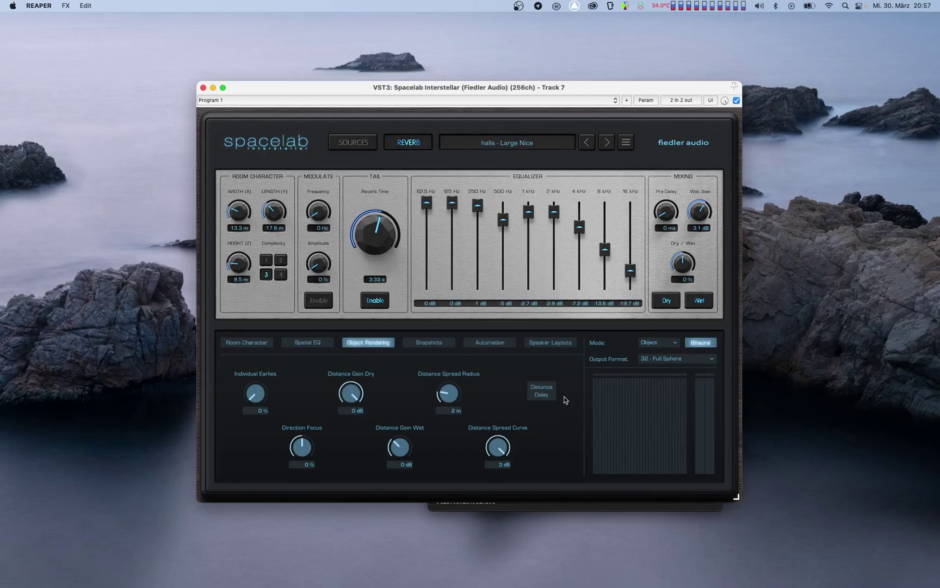
pyautogui.click(544, 391)
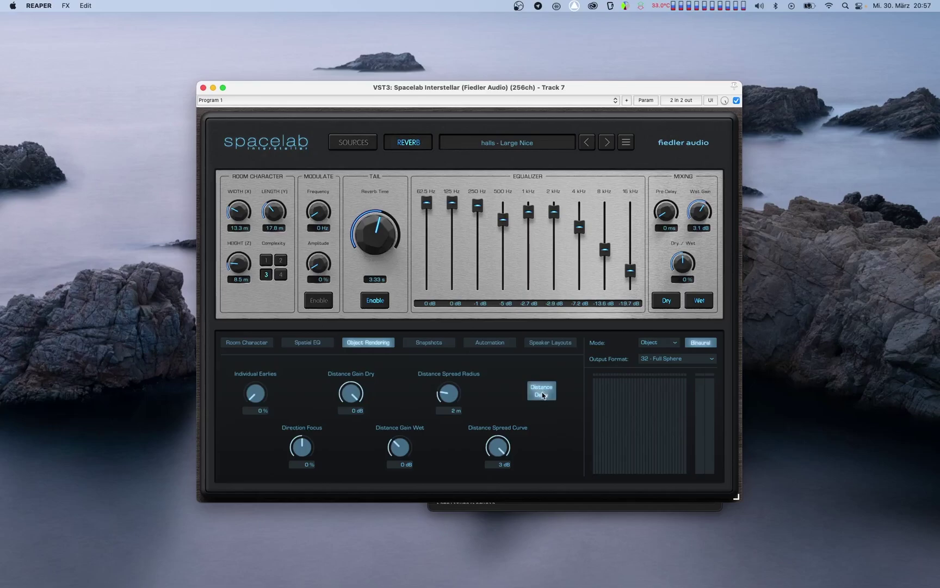
pyautogui.click(354, 142)
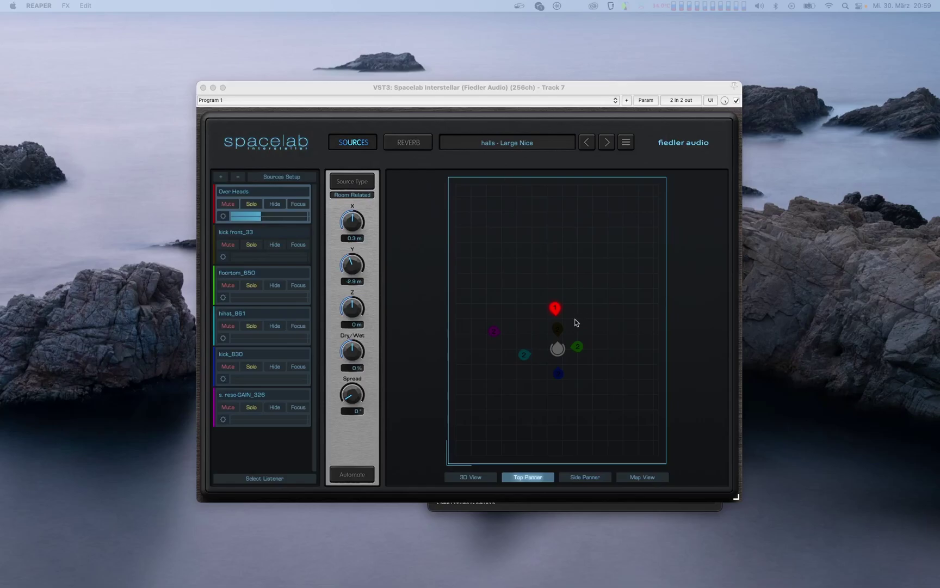
# - Move the Over Heads source away to Y about 1.1 m with a lower Dry/Wet, and bring it back near the listener with Dry/Wet reset
pyautogui.moveTo(556, 310)
pyautogui.mouseDown()
pyautogui.moveTo(527, 239)
pyautogui.moveTo(594, 249)
pyautogui.moveTo(569, 447)
pyautogui.moveTo(501, 363)
pyautogui.moveTo(580, 304)
pyautogui.moveTo(562, 235)
pyautogui.moveTo(508, 277)
pyautogui.moveTo(562, 375)
pyautogui.moveTo(571, 440)
pyautogui.moveTo(482, 395)
pyautogui.moveTo(559, 303)
pyautogui.moveTo(577, 252)
pyautogui.moveTo(565, 245)
pyautogui.mouseUp()
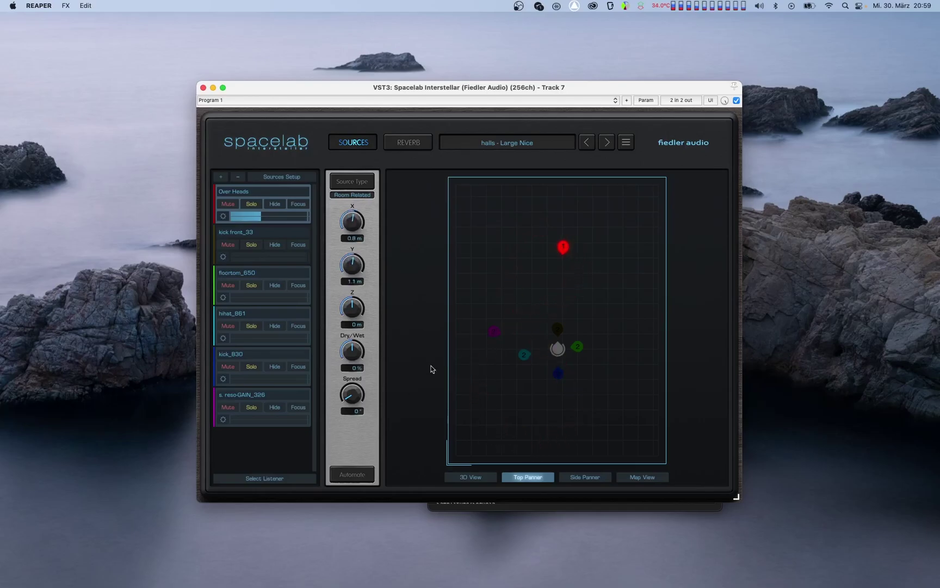
pyautogui.moveTo(346, 354); pyautogui.dragTo(348, 386)
pyautogui.moveTo(563, 250)
pyautogui.mouseDown()
pyautogui.moveTo(578, 307)
pyautogui.moveTo(544, 403)
pyautogui.moveTo(481, 323)
pyautogui.moveTo(510, 213)
pyautogui.moveTo(579, 400)
pyautogui.moveTo(614, 452)
pyautogui.moveTo(514, 187)
pyautogui.moveTo(621, 459)
pyautogui.moveTo(505, 199)
pyautogui.moveTo(620, 431)
pyautogui.moveTo(545, 279)
pyautogui.moveTo(611, 366)
pyautogui.moveTo(517, 413)
pyautogui.moveTo(577, 347)
pyautogui.moveTo(619, 243)
pyautogui.moveTo(512, 306)
pyautogui.moveTo(587, 396)
pyautogui.moveTo(506, 431)
pyautogui.moveTo(500, 307)
pyautogui.moveTo(562, 303)
pyautogui.mouseUp()
pyautogui.doubleClick(358, 354)
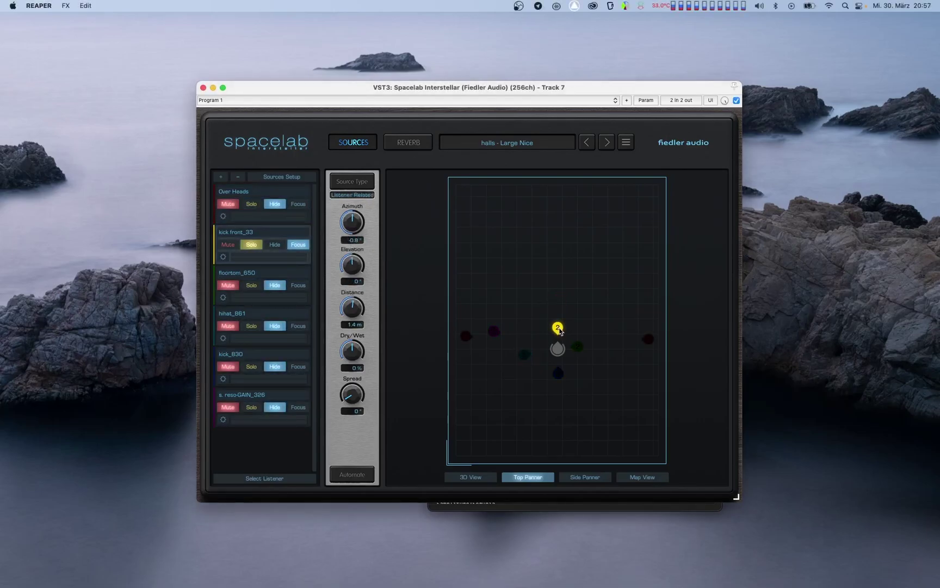
# - Move the kick front_33 source away to a Distance of about 9.9 m and back in front of the listener at about 1.4 m
pyautogui.moveTo(560, 329); pyautogui.dragTo(557, 194)
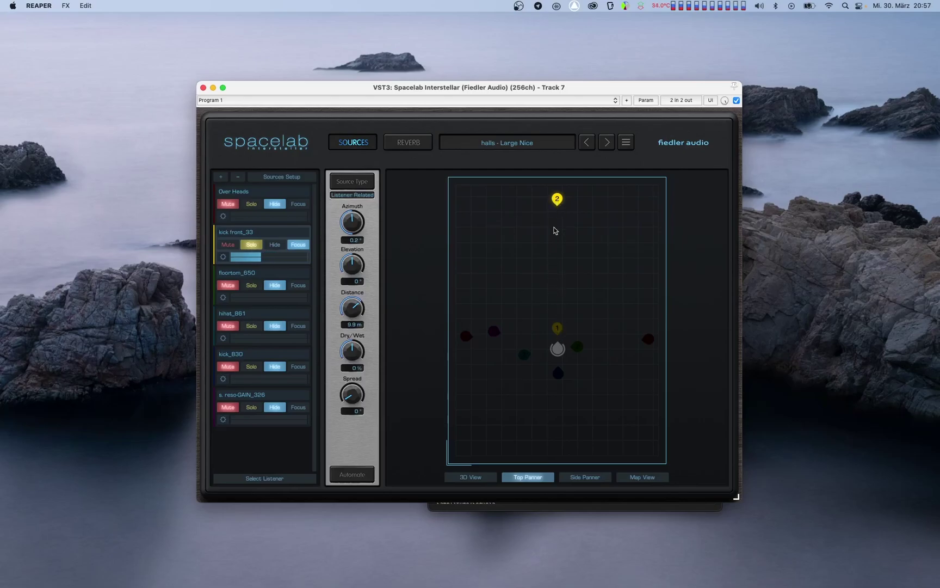
pyautogui.moveTo(557, 200); pyautogui.dragTo(558, 330)
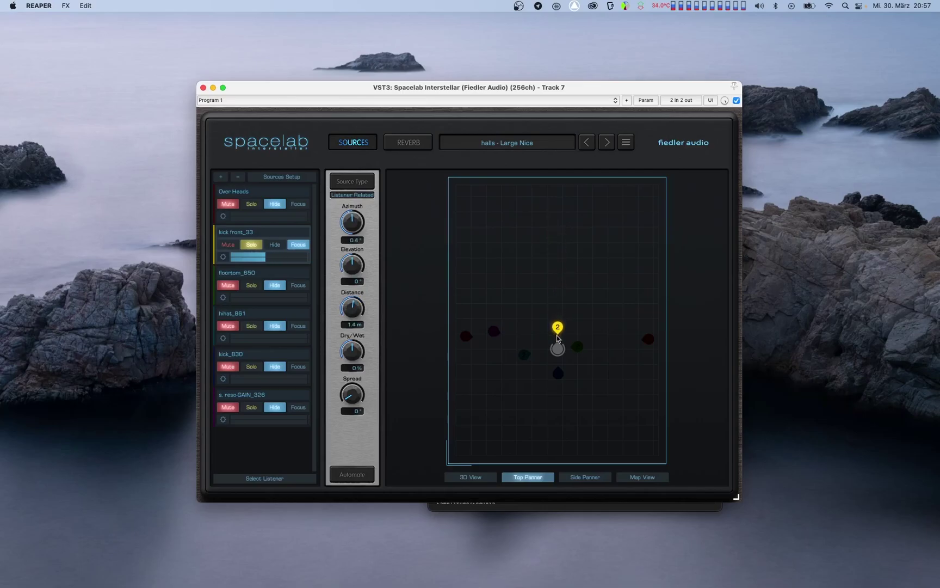